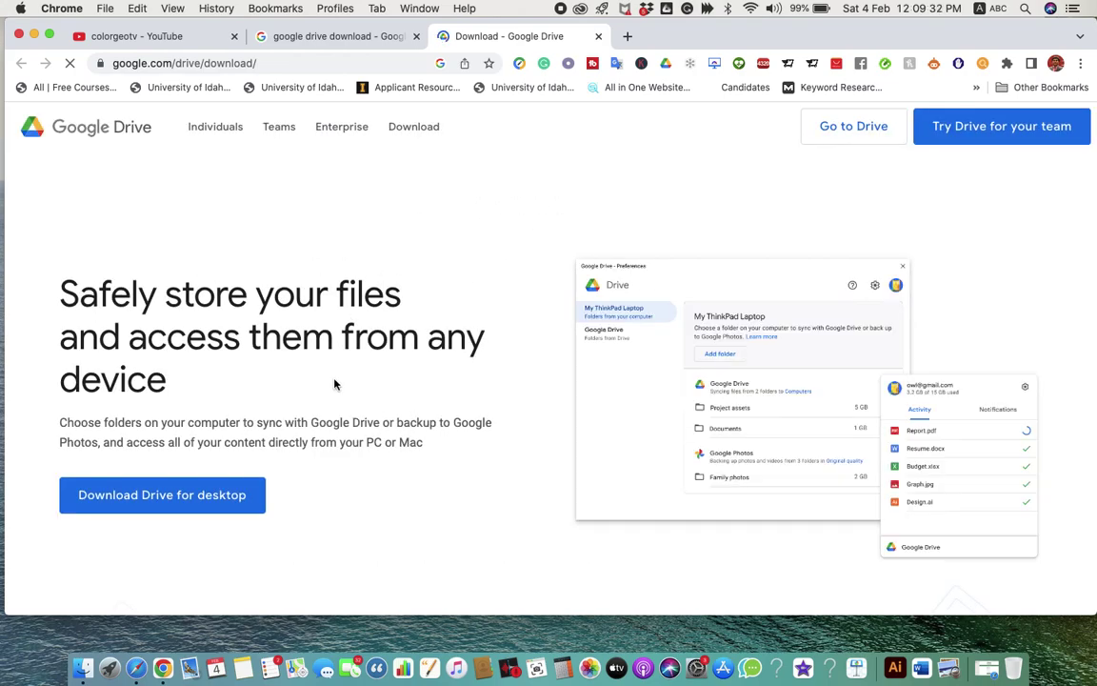
# Save the Drive for desktop installer to the Desktop, adding 'h' to its GoogleDrive file name.
pyautogui.click(188, 502)
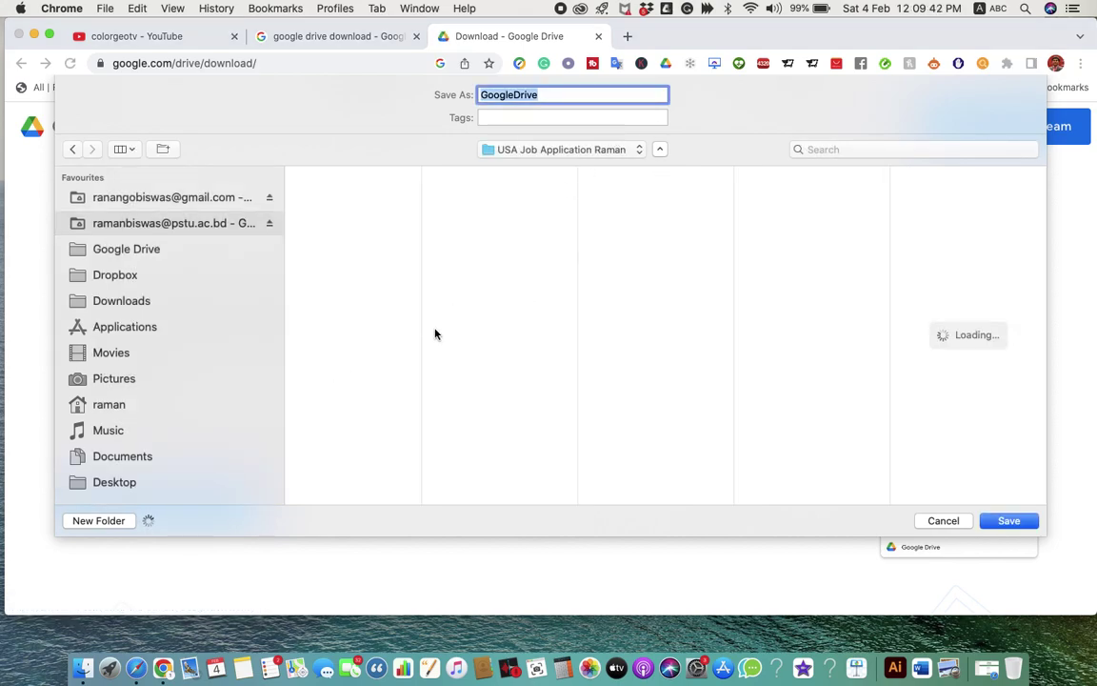
pyautogui.click(110, 482)
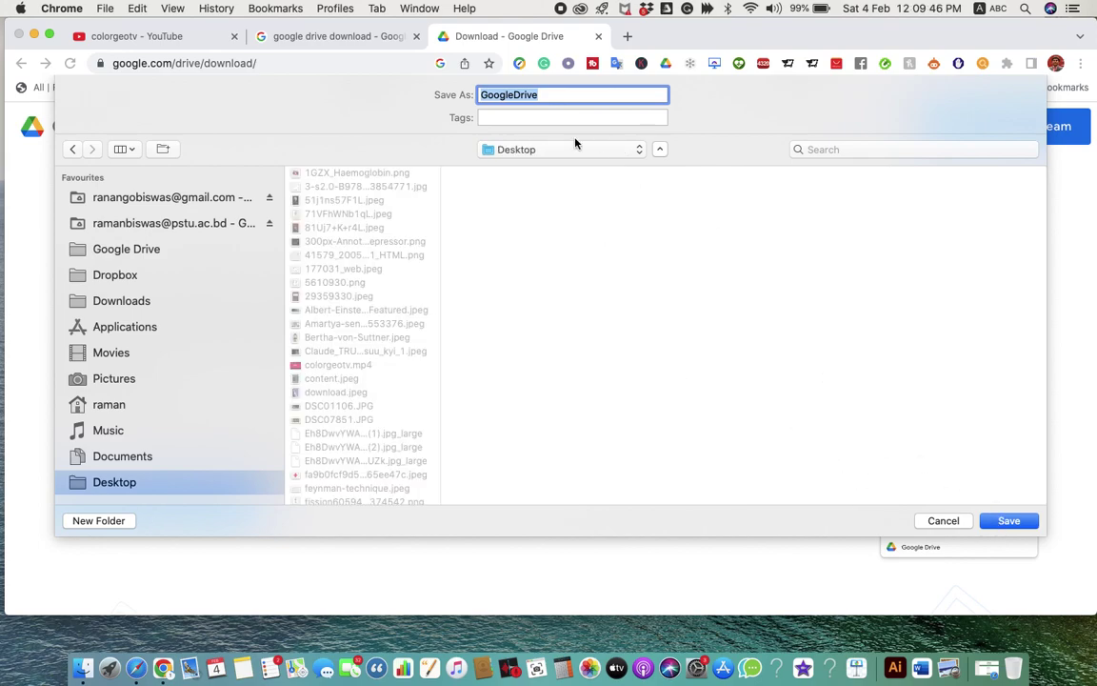
pyautogui.click(547, 96)
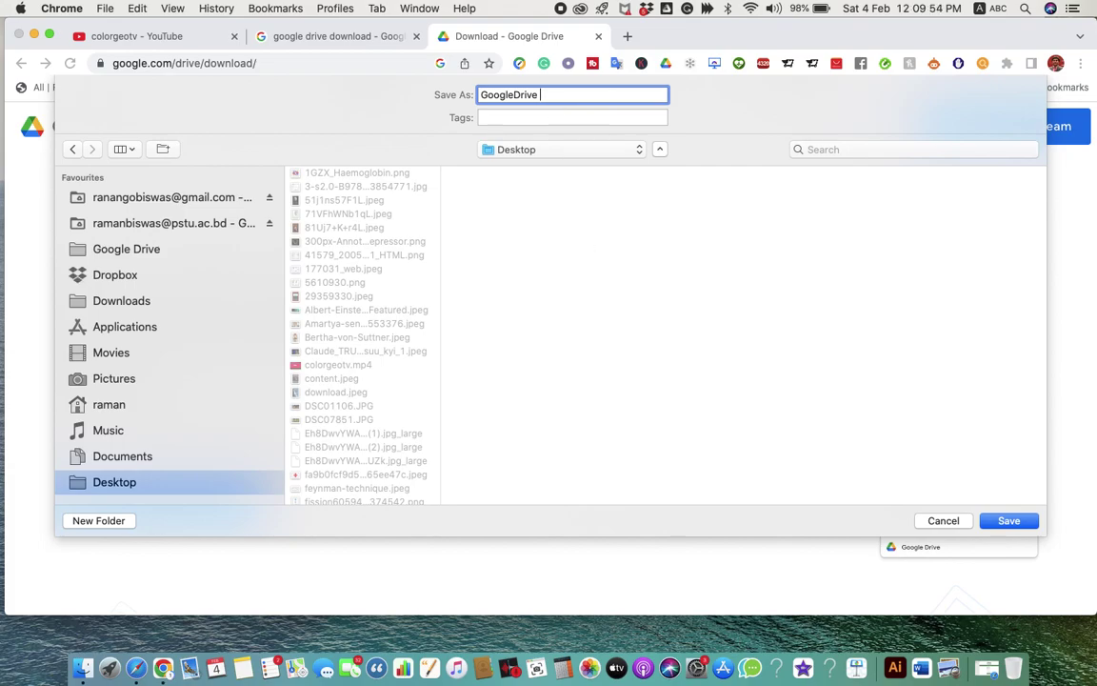
pyautogui.write('Shilpo')
pyautogui.click(1009, 520)
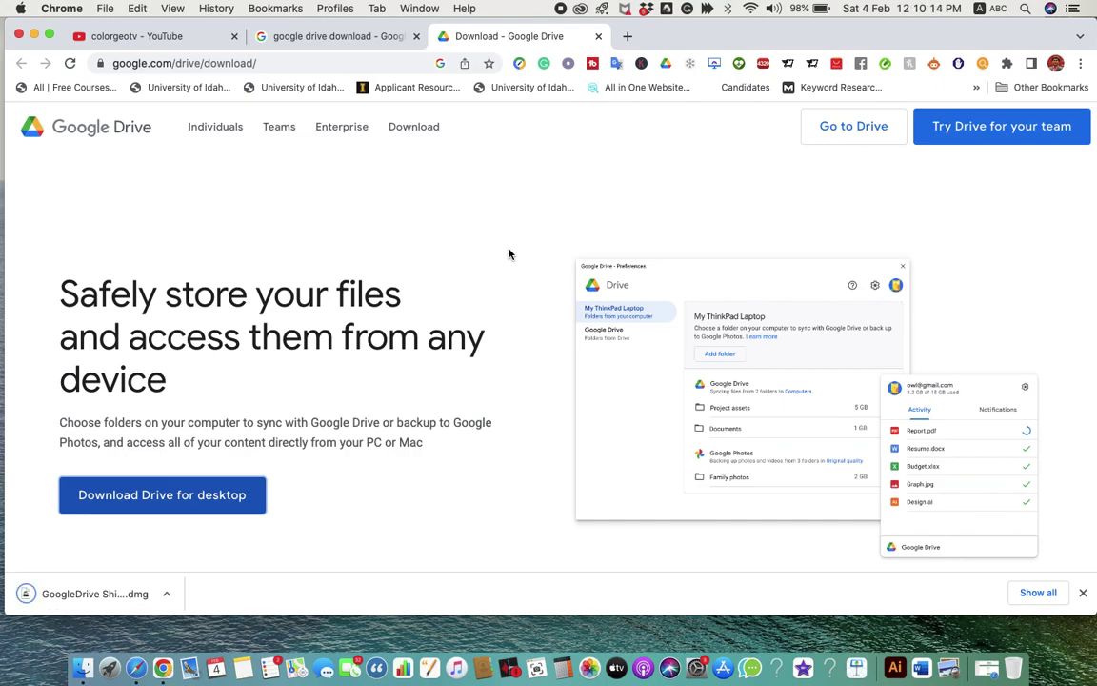
# Mount the downloaded GoogleDrive .dmg and launch GoogleDrive.pkg from it.
pyautogui.click(70, 595)
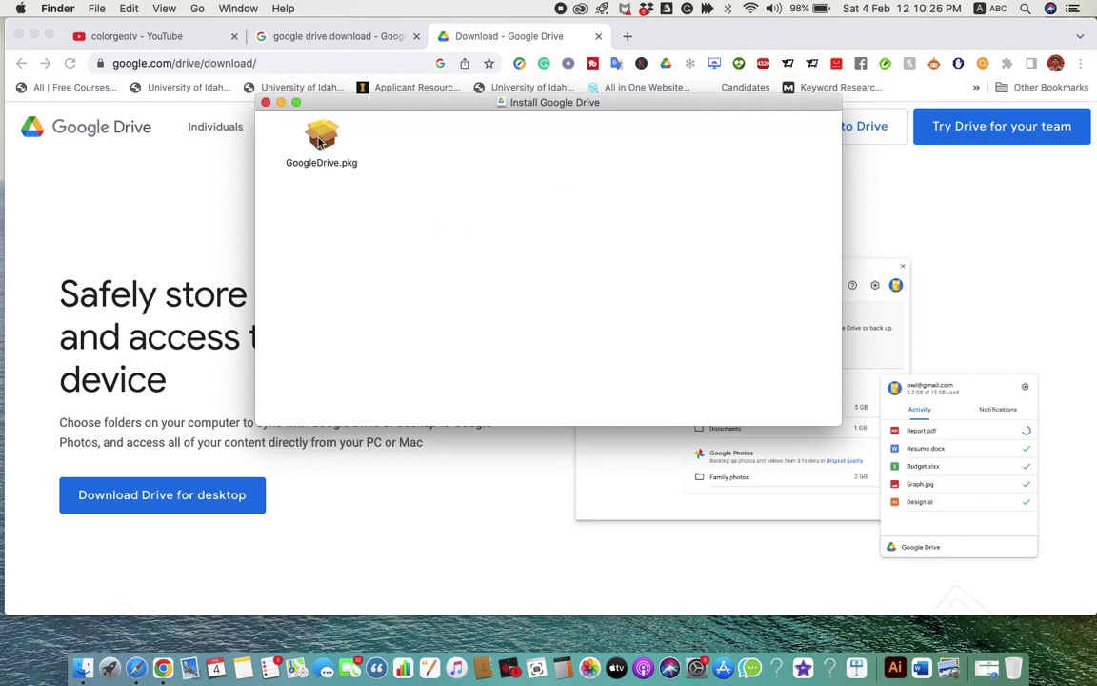
pyautogui.click(320, 142)
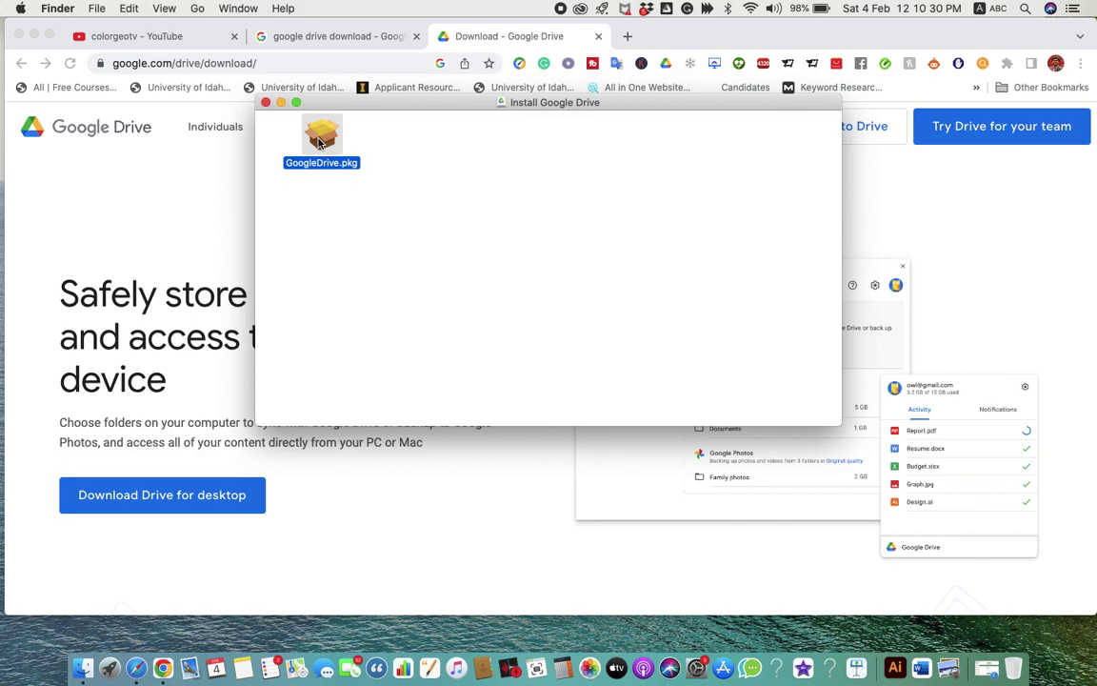
pyautogui.doubleClick(320, 142)
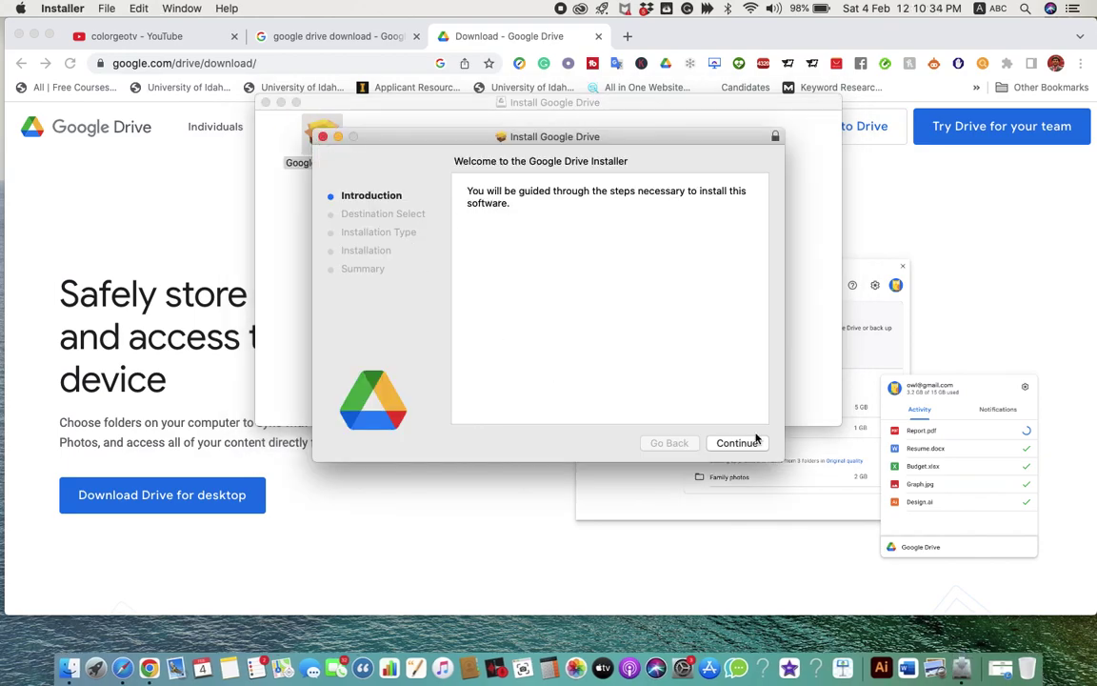
# Install Google Drive on Macintosh HD, authorizing with the admin password, then close the installer.
pyautogui.click(739, 444)
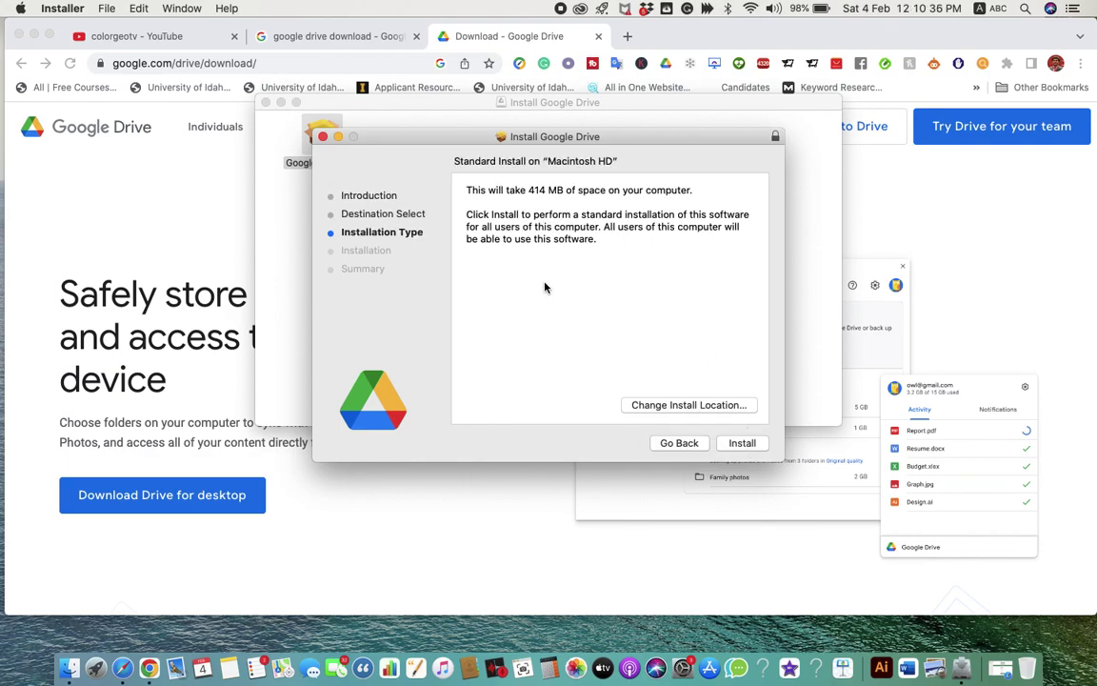
pyautogui.click(742, 443)
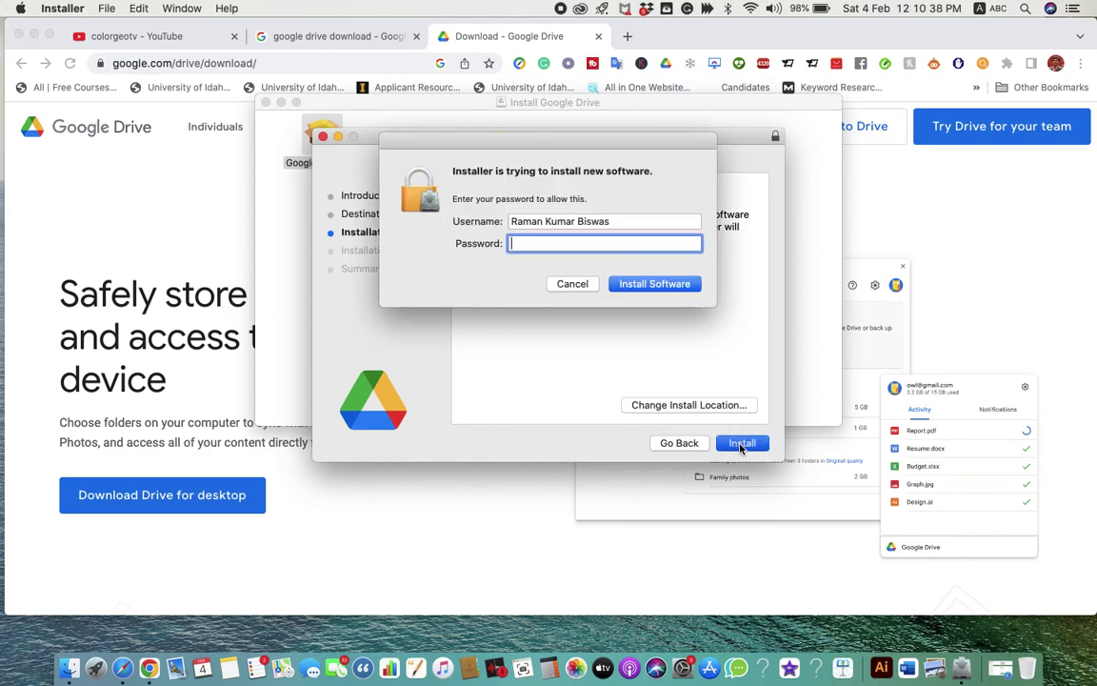
pyautogui.write('••••')
pyautogui.press('BackSpace')
pyautogui.press('BackSpace')
pyautogui.press('BackSpace')
pyautogui.press('BackSpace')
pyautogui.write('•••••')
pyautogui.write('••')
pyautogui.click(632, 284)
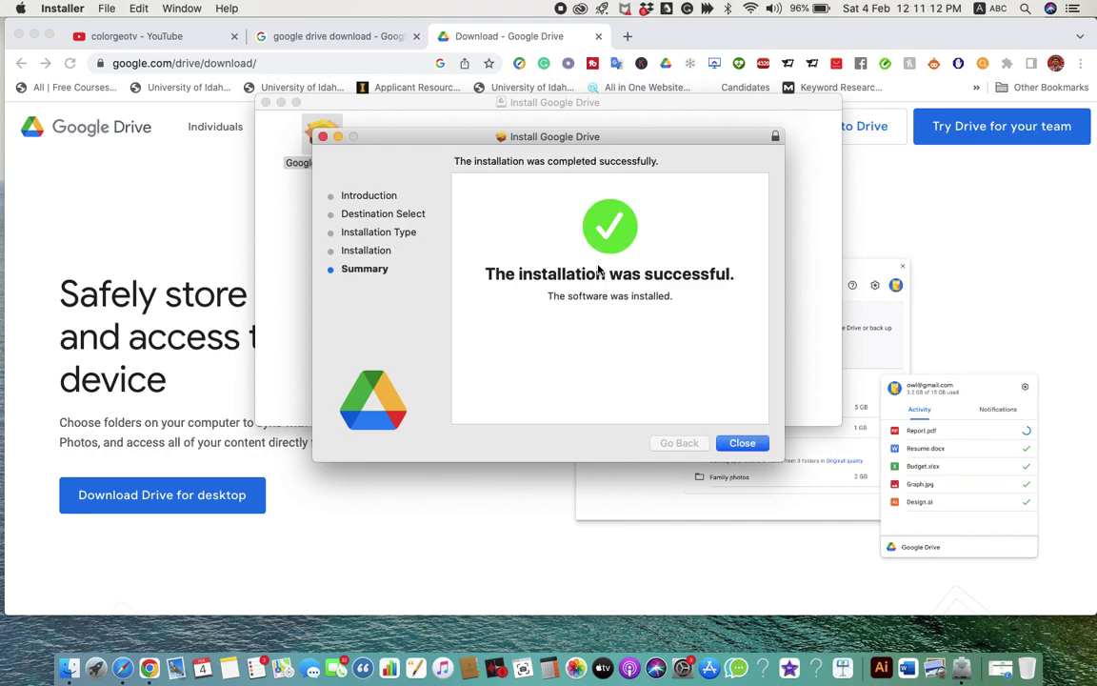
pyautogui.click(742, 444)
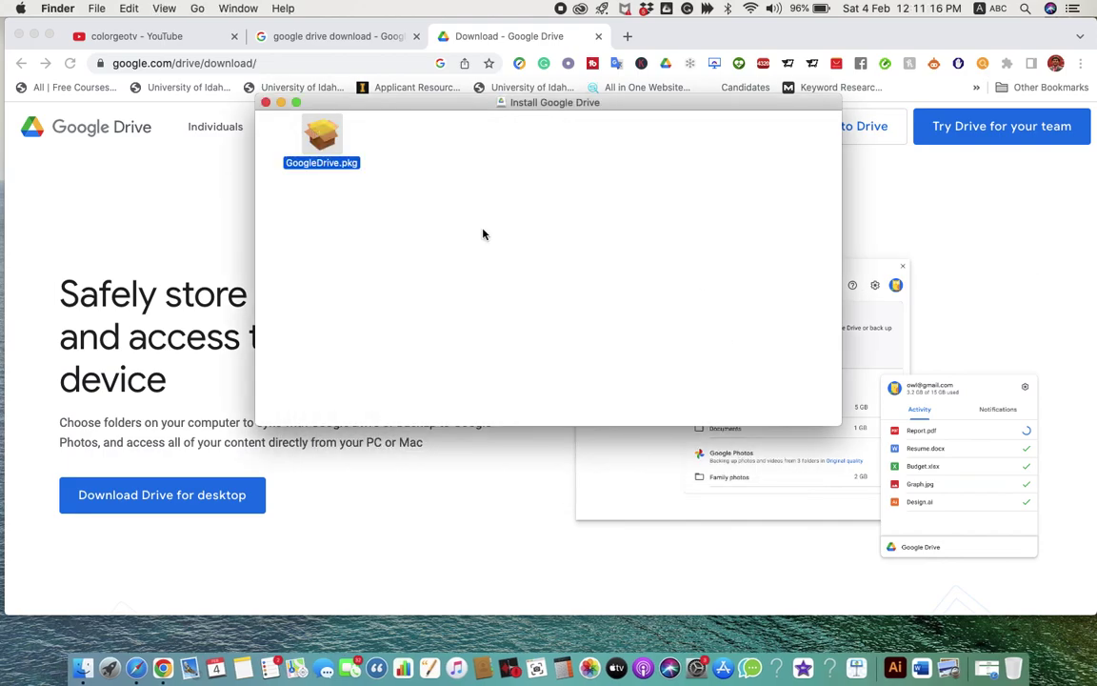
# Close the installer disk window, restore the Drive download page, and show the Drive status panel.
pyautogui.click(282, 103)
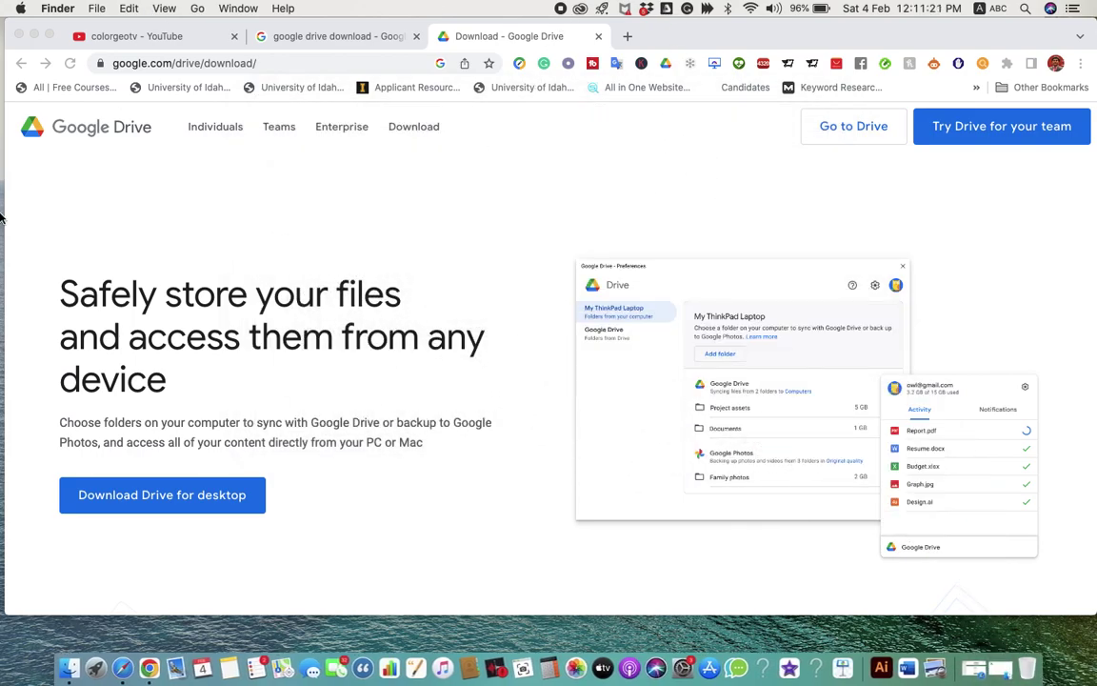
pyautogui.click(33, 35)
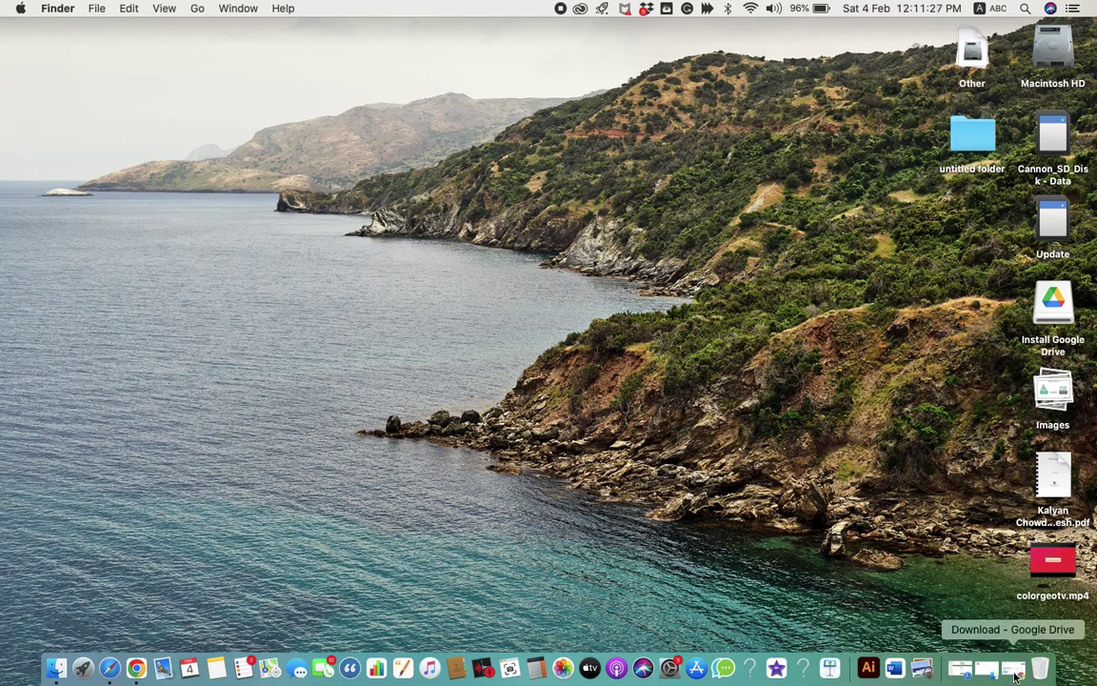
pyautogui.click(1014, 673)
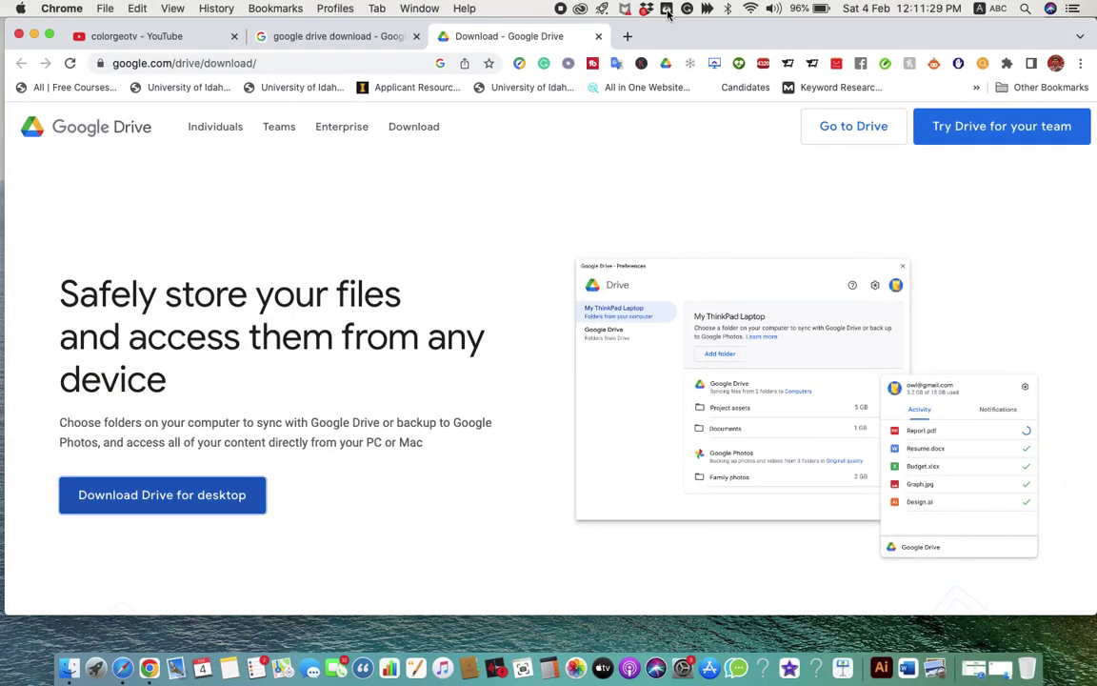
pyautogui.click(667, 10)
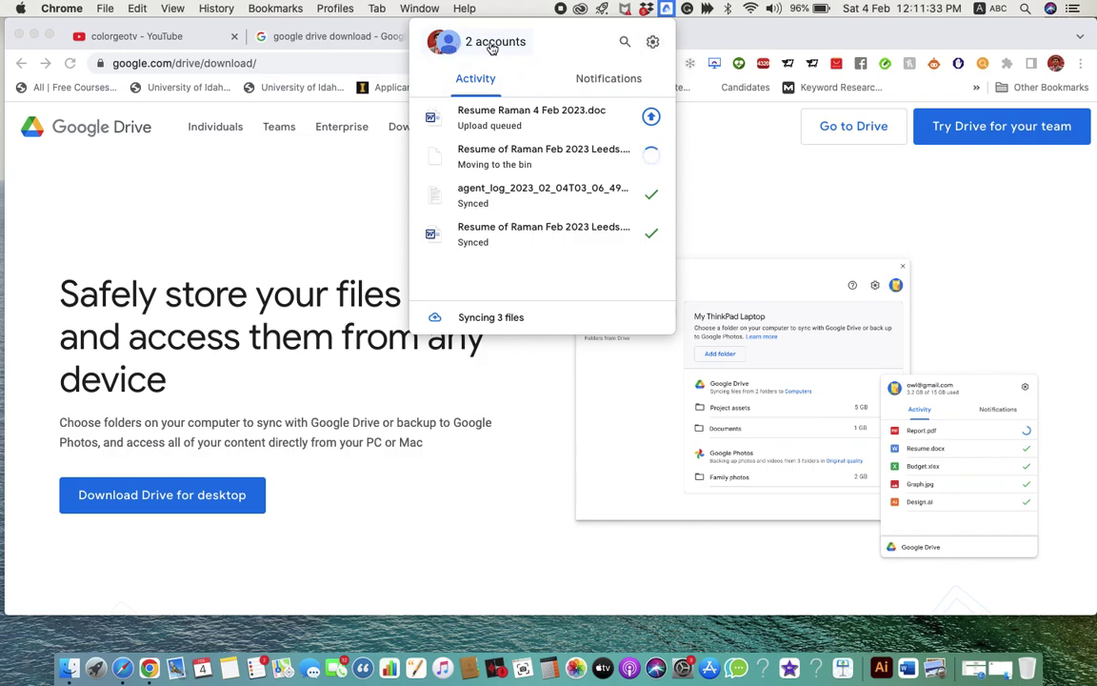
# Sign another Google account into Drive for desktop and close the success page.
pyautogui.click(455, 45)
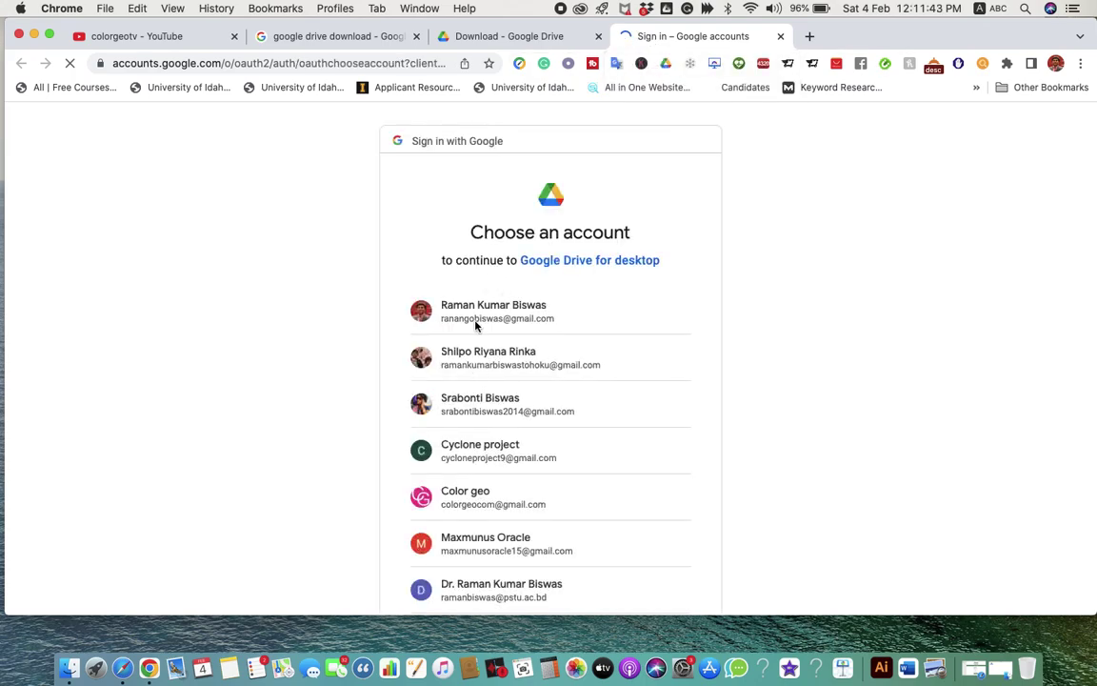
pyautogui.click(438, 356)
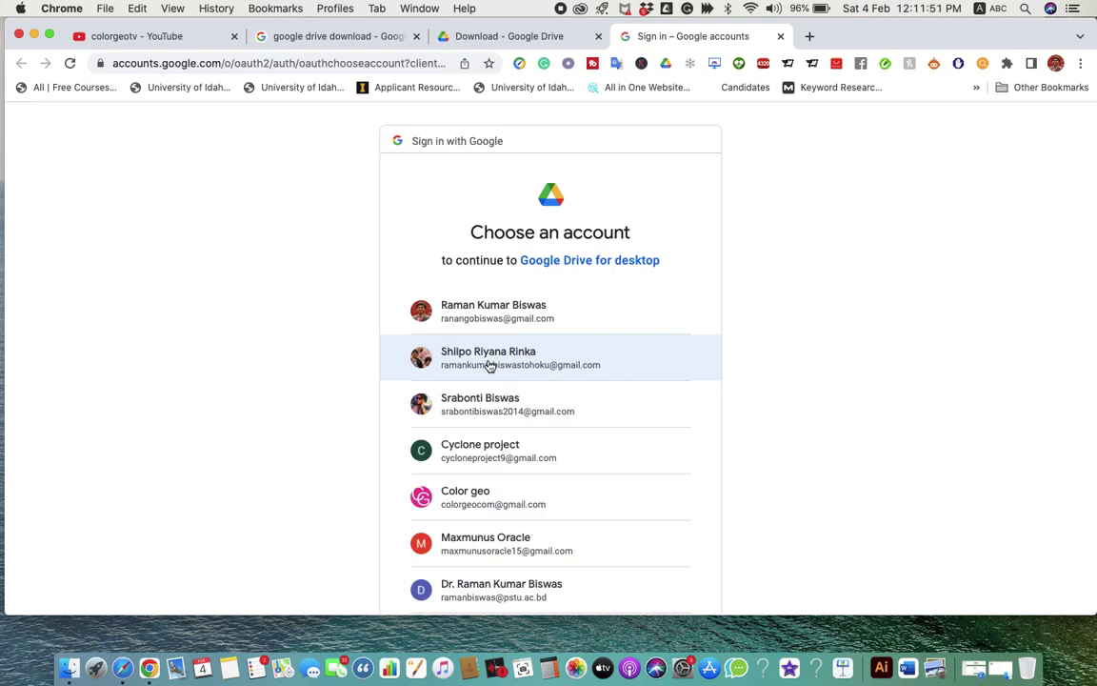
pyautogui.click(488, 366)
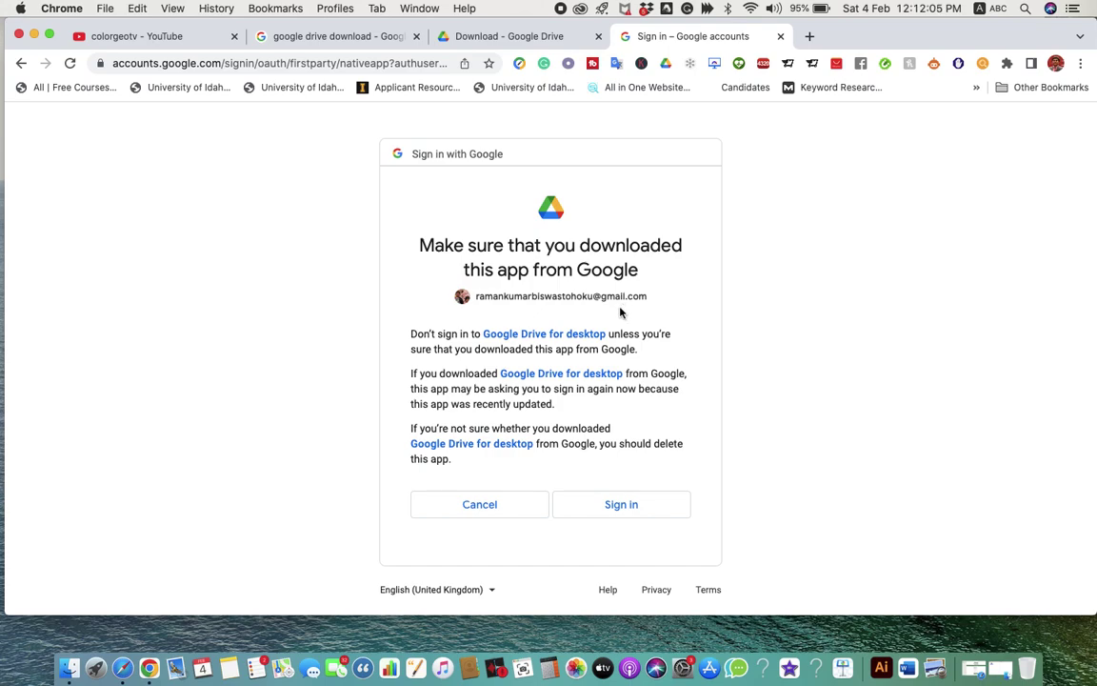
pyautogui.click(621, 507)
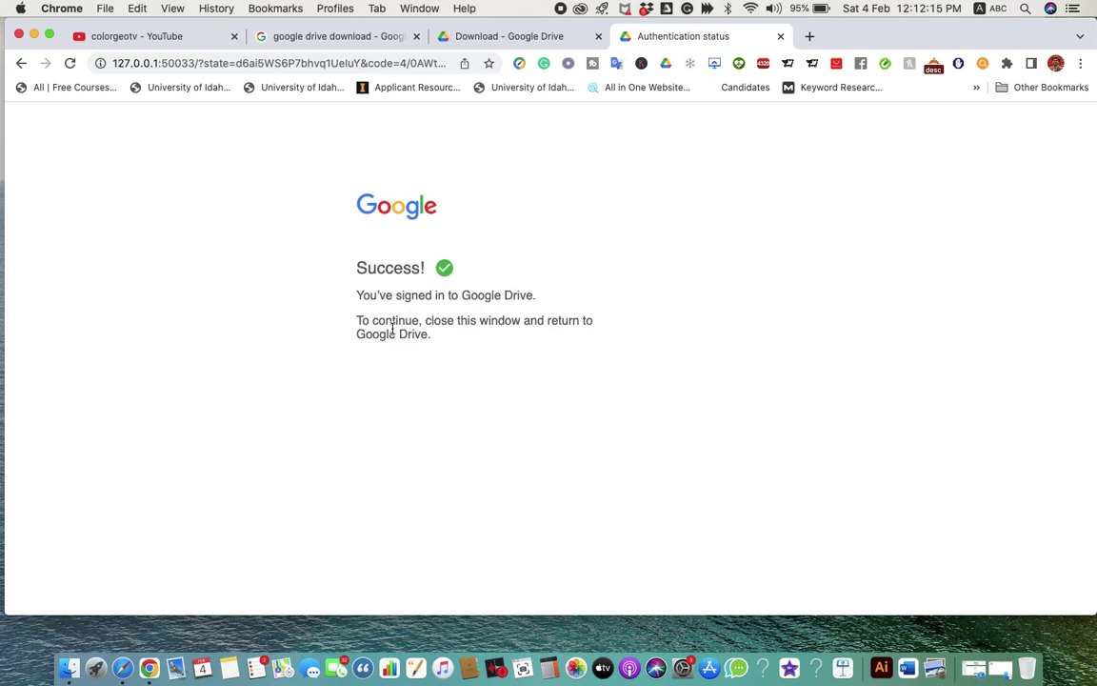
pyautogui.click(781, 38)
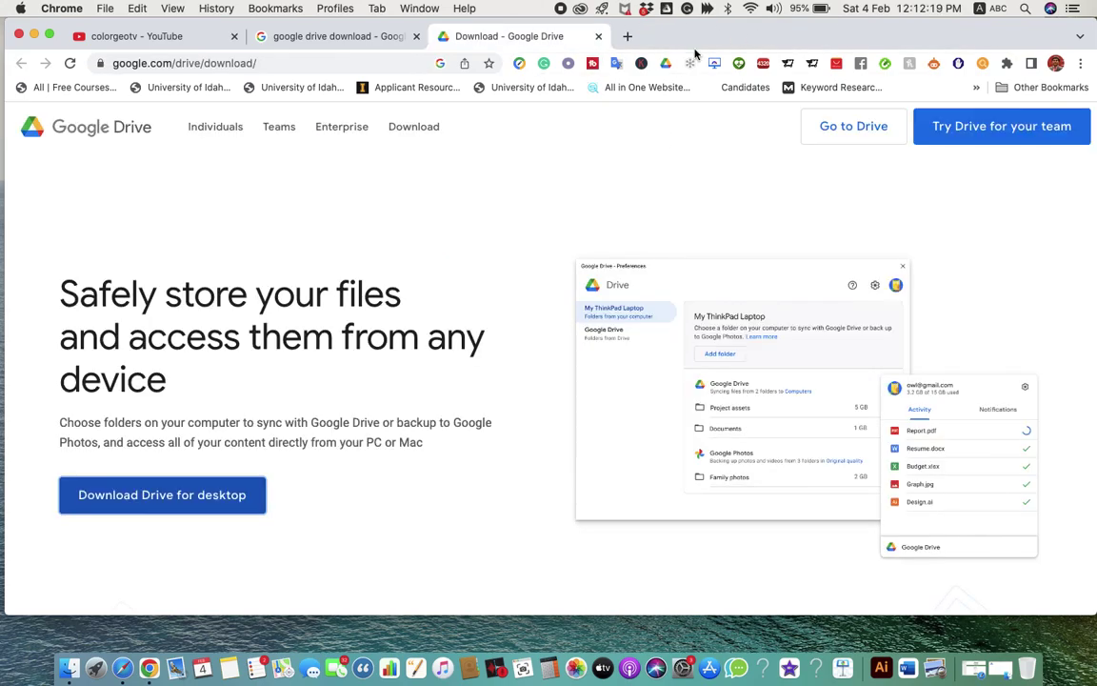
# Check the Drive panel lists three accounts, minimize Chrome, and bring up a Finder window.
pyautogui.click(667, 9)
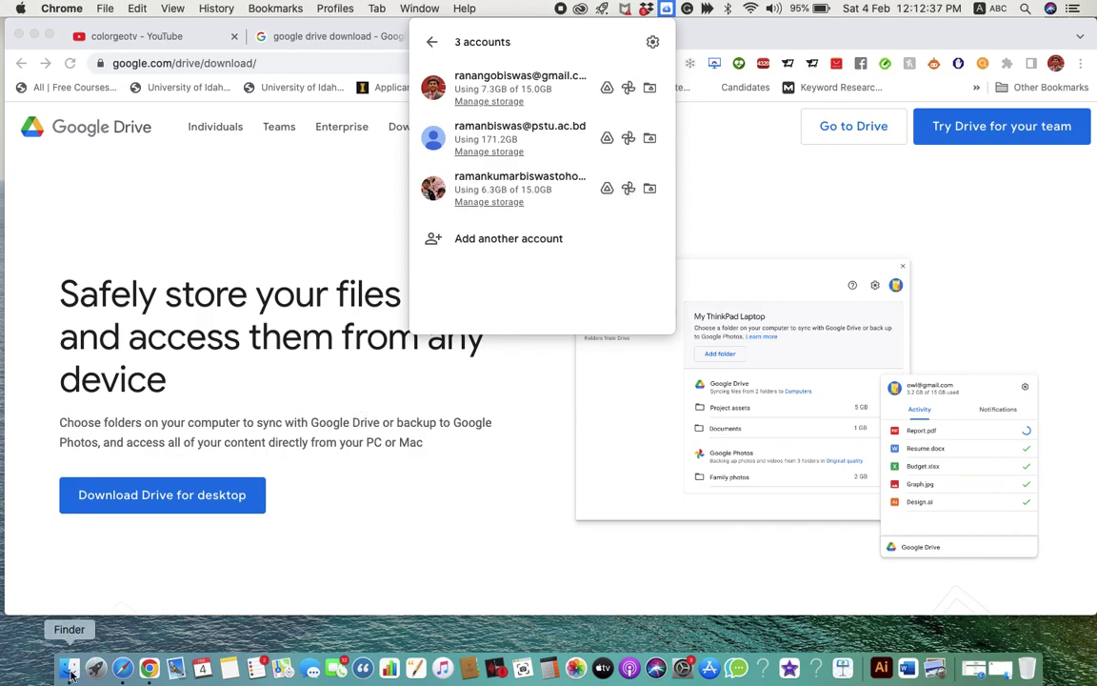
pyautogui.click(33, 36)
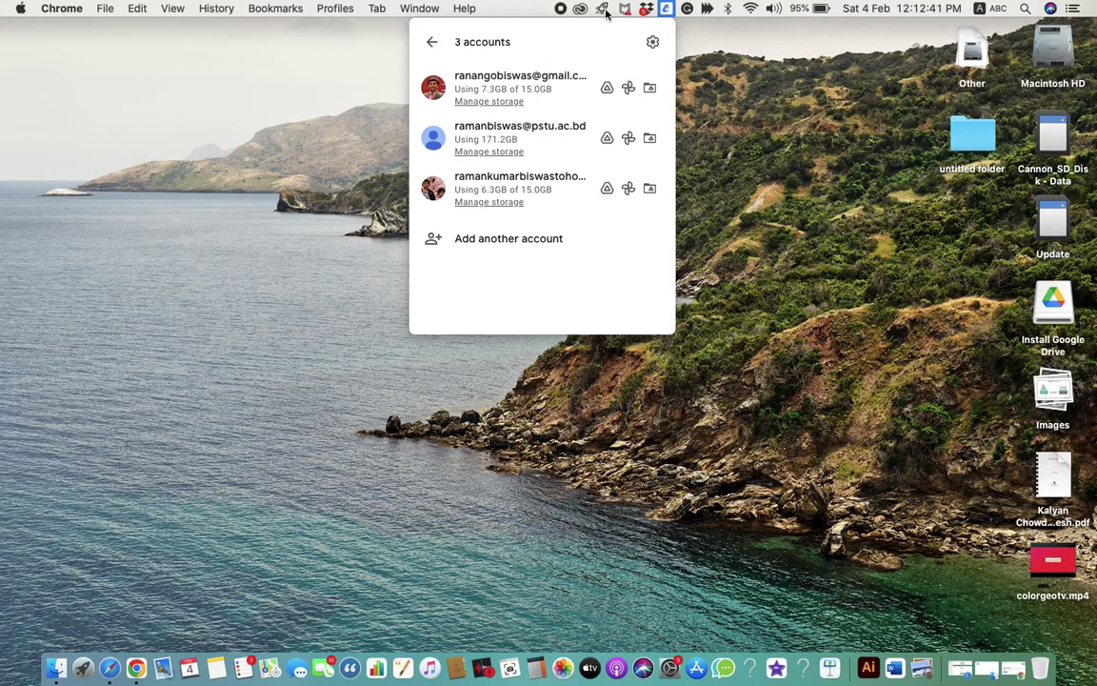
pyautogui.click(669, 13)
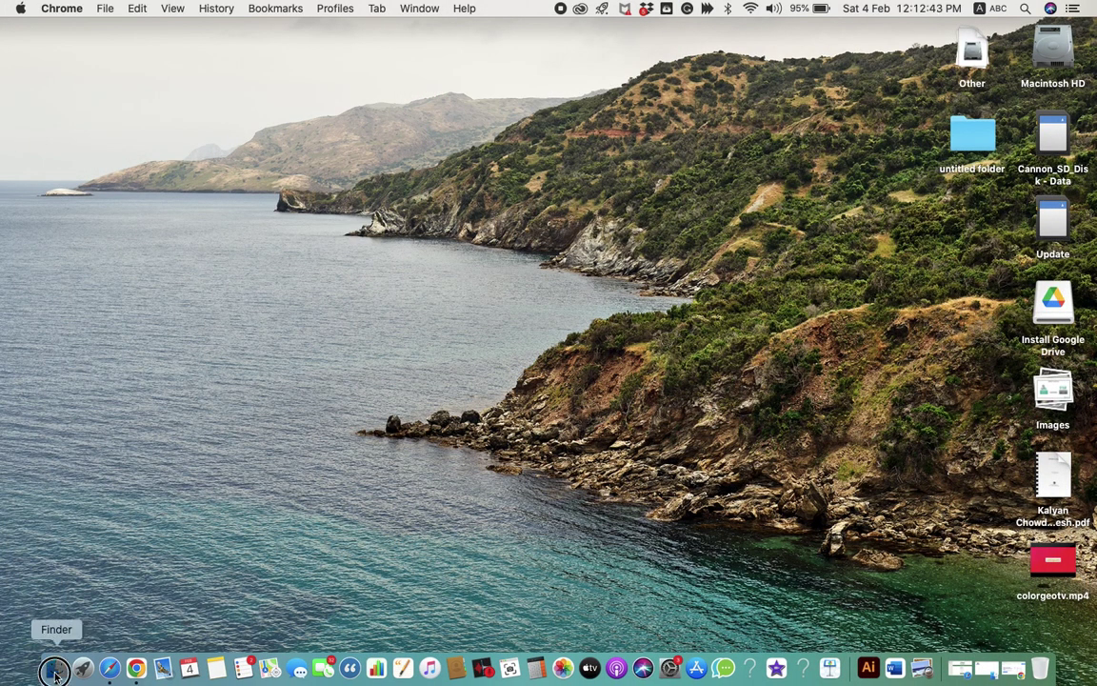
pyautogui.click(55, 669)
# Widen the Finder sidebar and view each of the three accounts' Google Drive volumes.
pyautogui.click(310, 169)
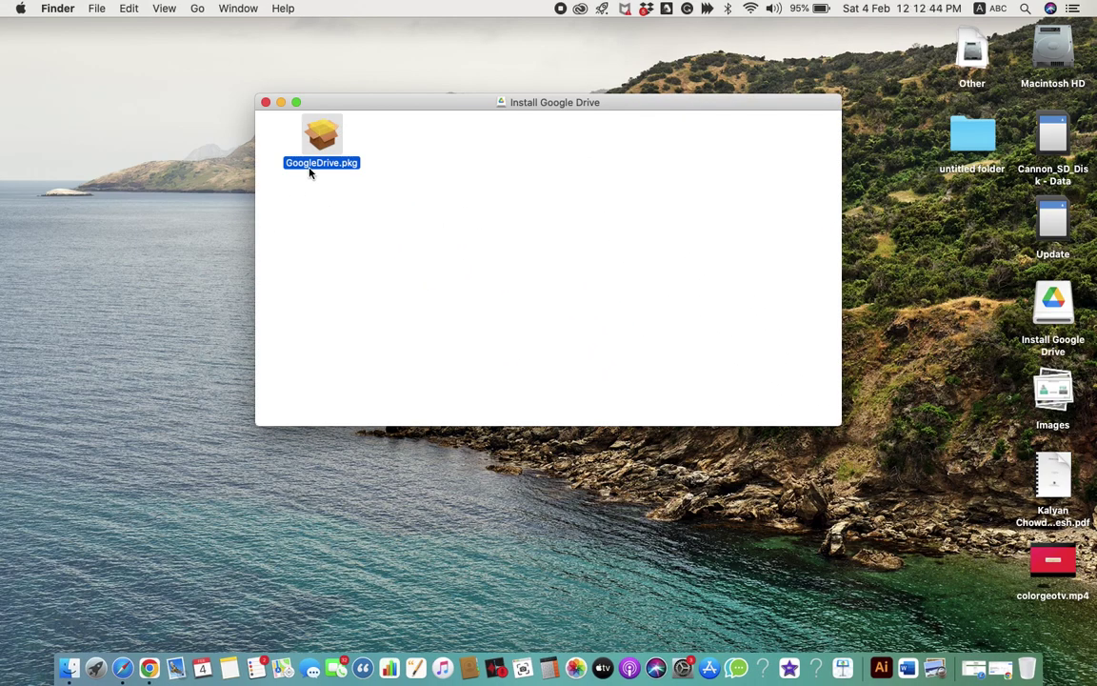
pyautogui.click(266, 103)
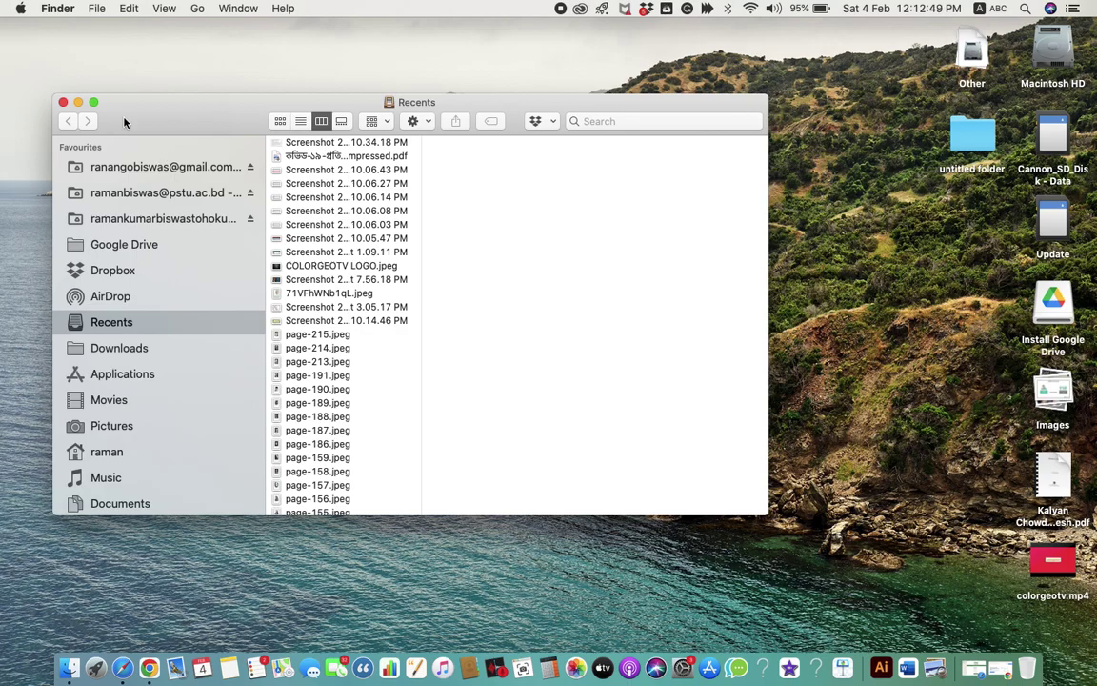
pyautogui.moveTo(124, 121); pyautogui.dragTo(90, 52)
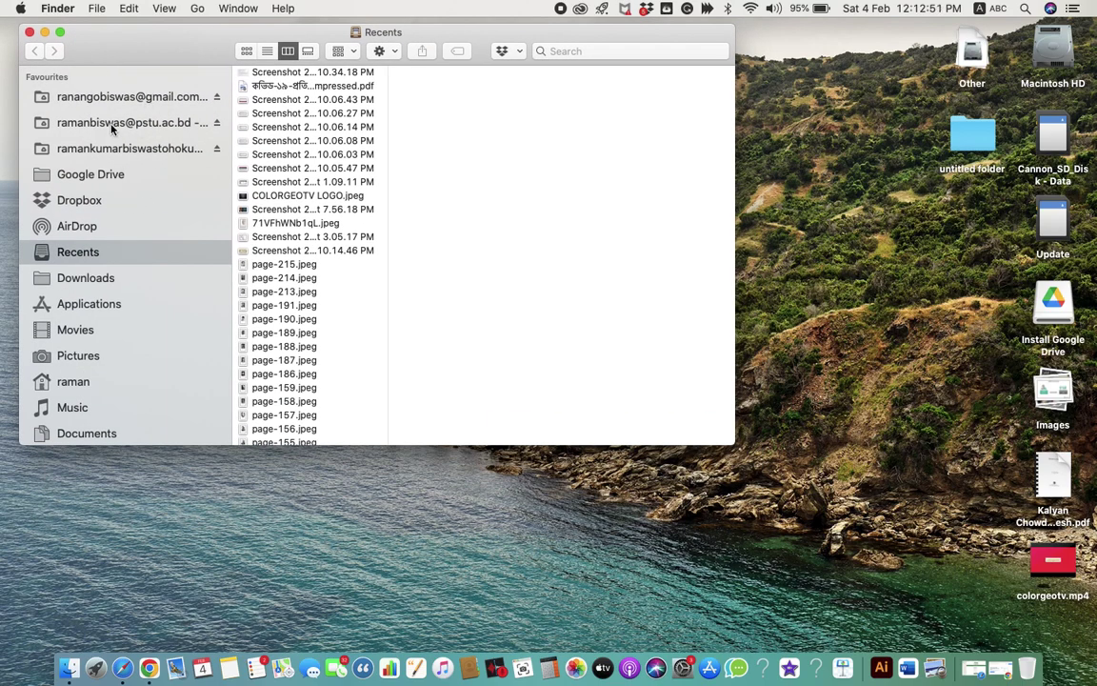
pyautogui.moveTo(231, 95); pyautogui.dragTo(394, 176)
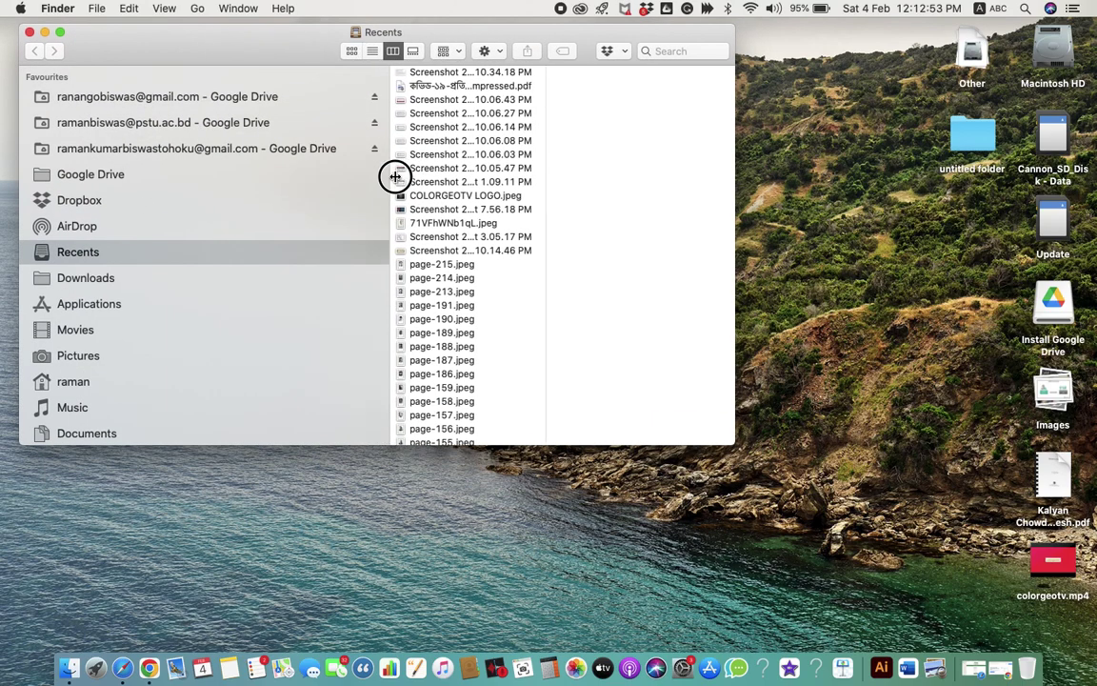
pyautogui.click(141, 100)
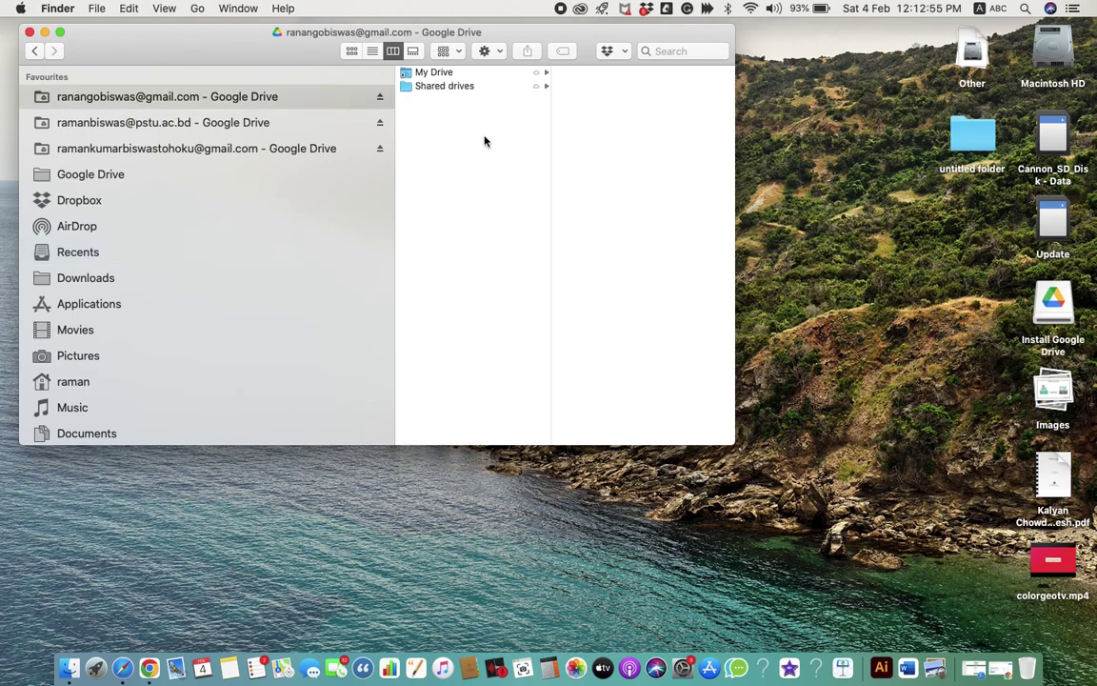
pyautogui.click(122, 124)
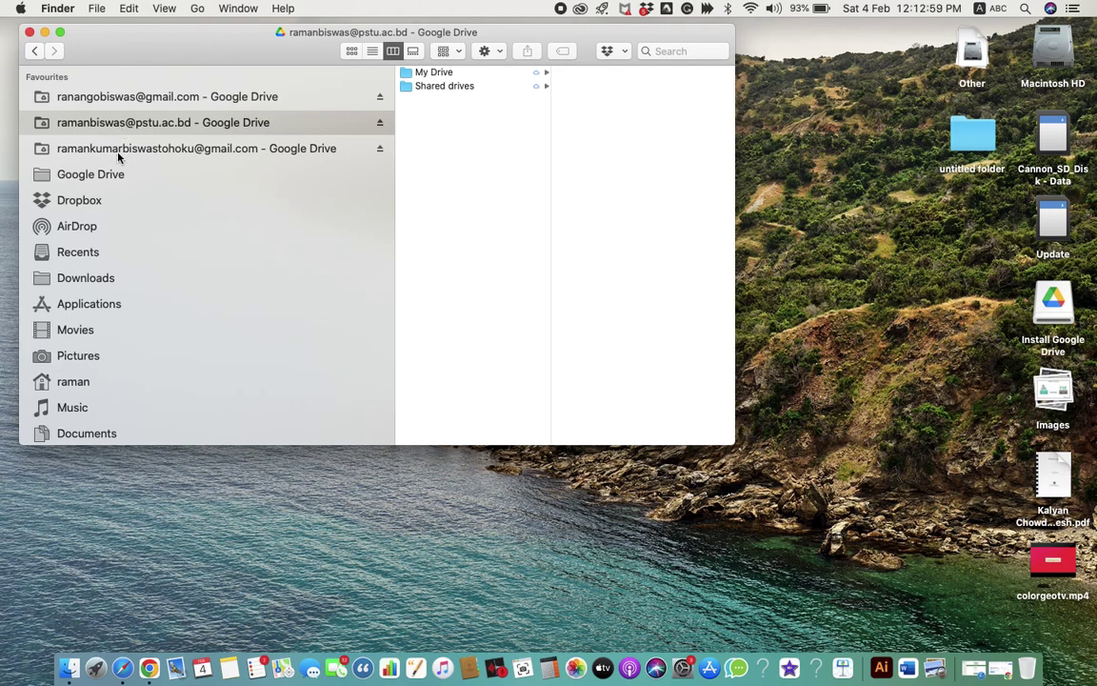
pyautogui.click(118, 150)
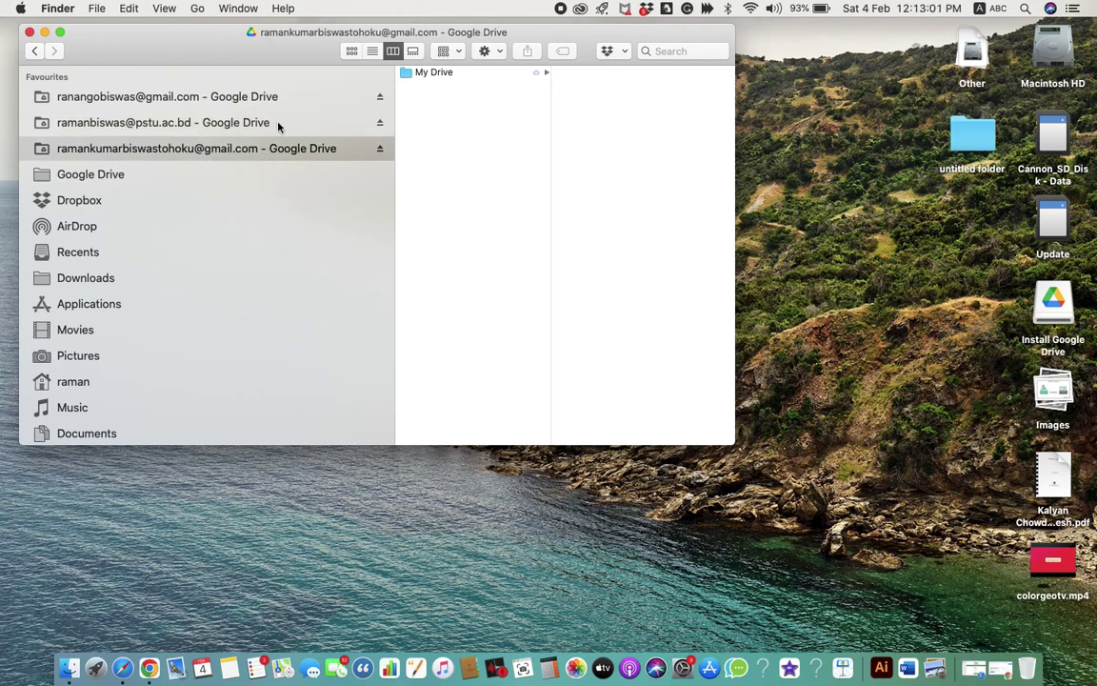
# Open the third account's My Drive in an enlarged window and scroll through its files.
pyautogui.click(428, 75)
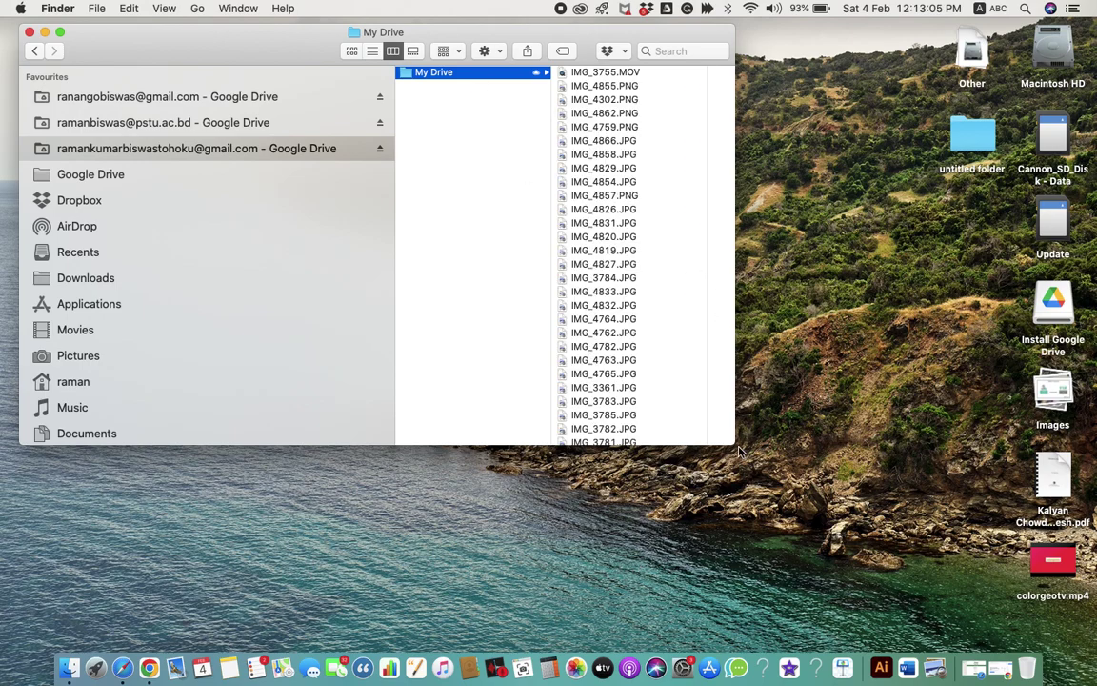
pyautogui.moveTo(736, 444); pyautogui.dragTo(912, 555)
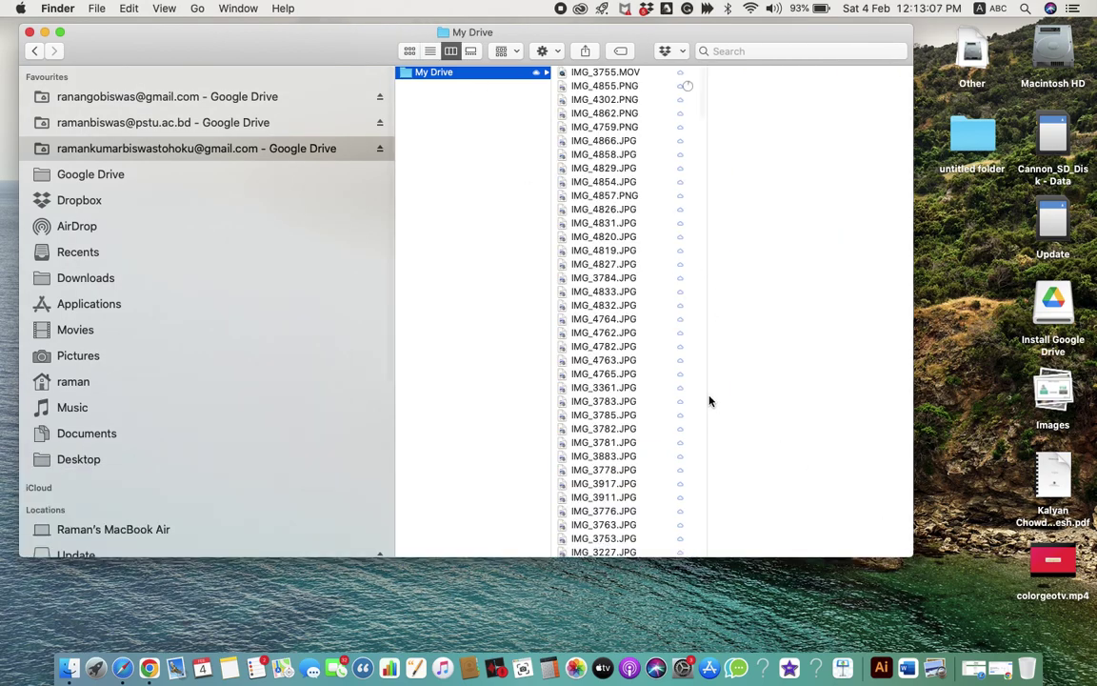
pyautogui.moveTo(707, 395); pyautogui.dragTo(833, 430)
pyautogui.scroll(-10, 643, 399)
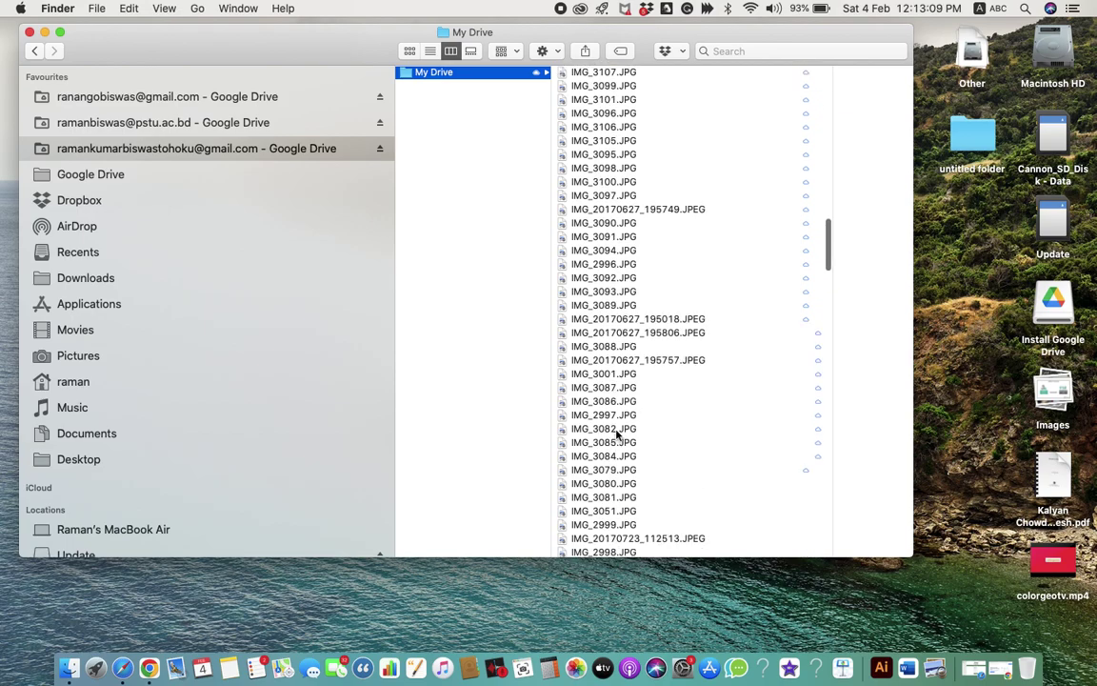
pyautogui.scroll(-10, 643, 399)
pyautogui.scroll(-10, 647, 333)
pyautogui.scroll(-10, 651, 253)
pyautogui.scroll(5, 652, 253)
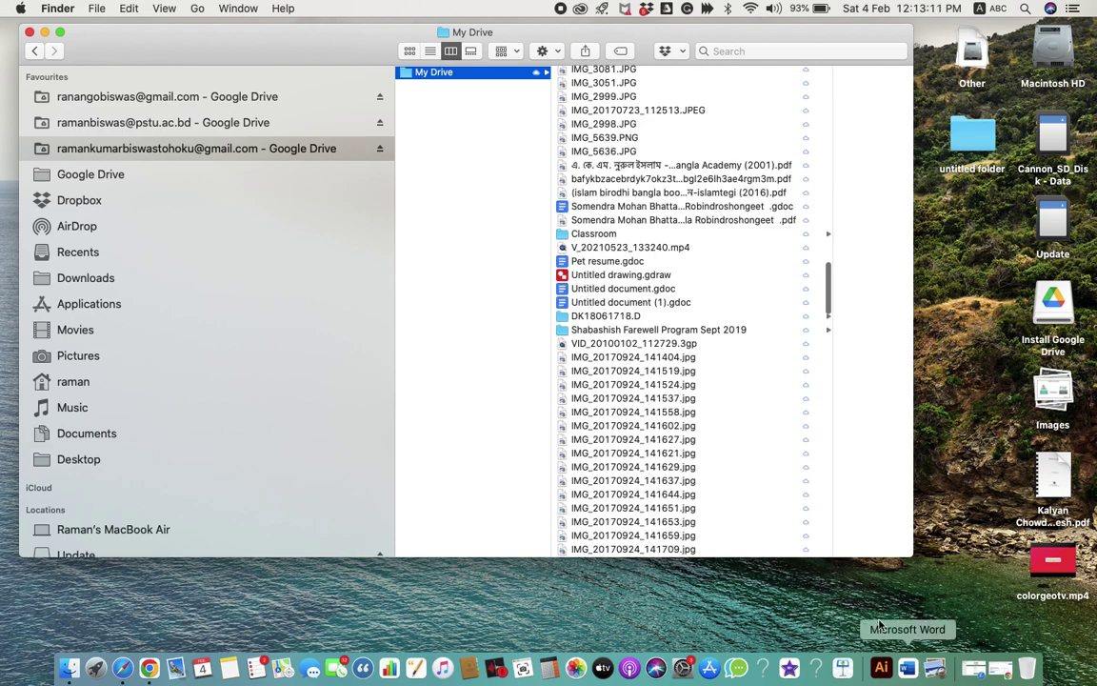